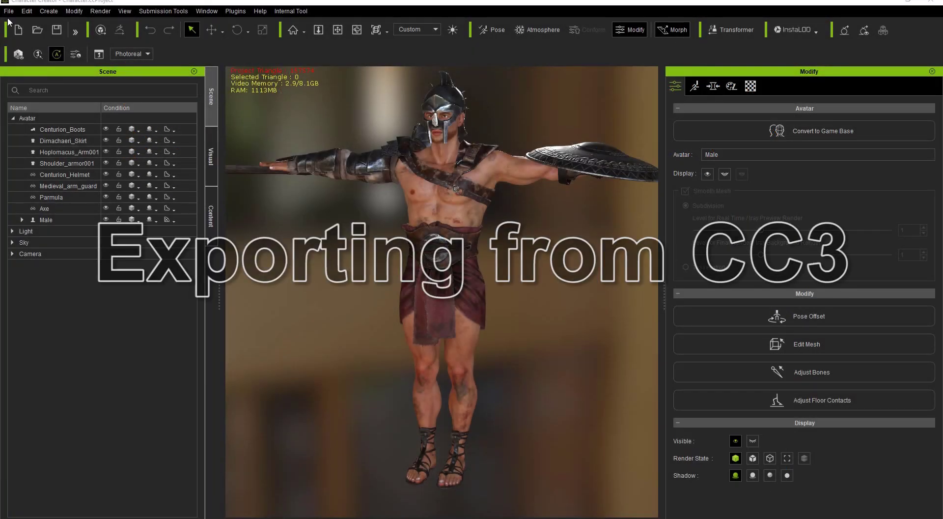
- Open the FBX export for the clothed character
{"action": "left_click", "coordinate": [8, 13]}
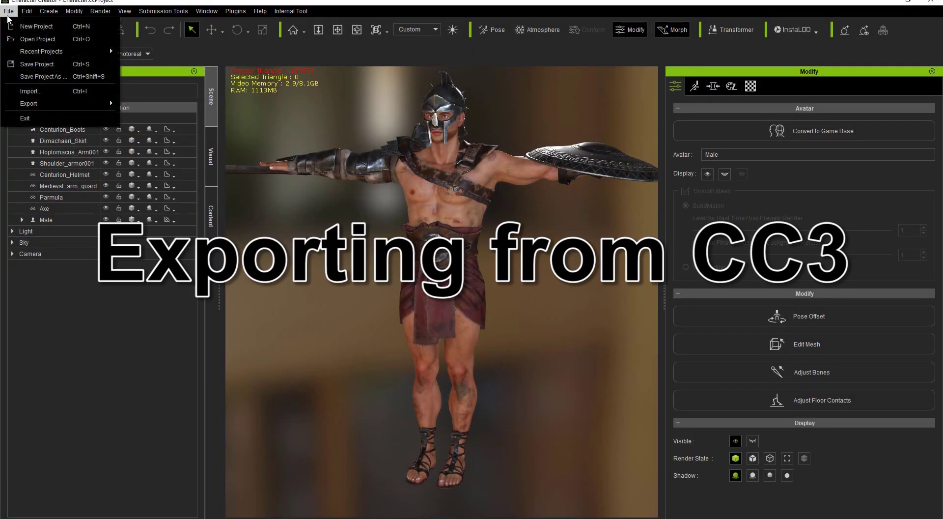
{"action": "mouse_move", "coordinate": [74, 104]}
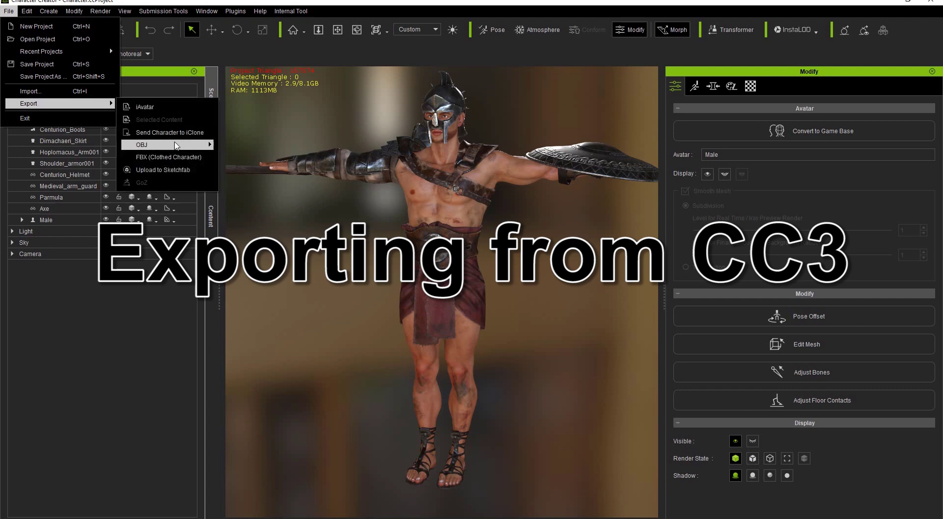
{"action": "left_click", "coordinate": [172, 156]}
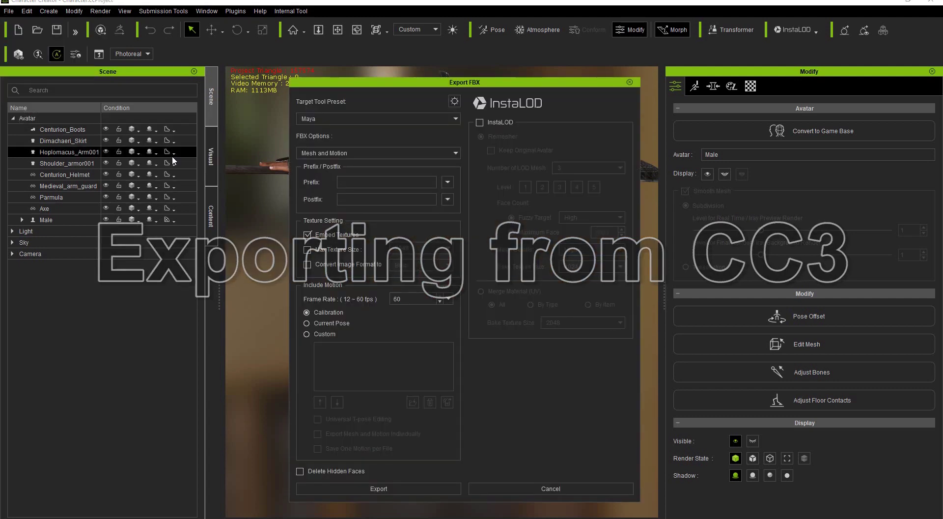
- Set the target tool preset to Unity 3D and the FBX content to Motion only
{"action": "left_click", "coordinate": [353, 120]}
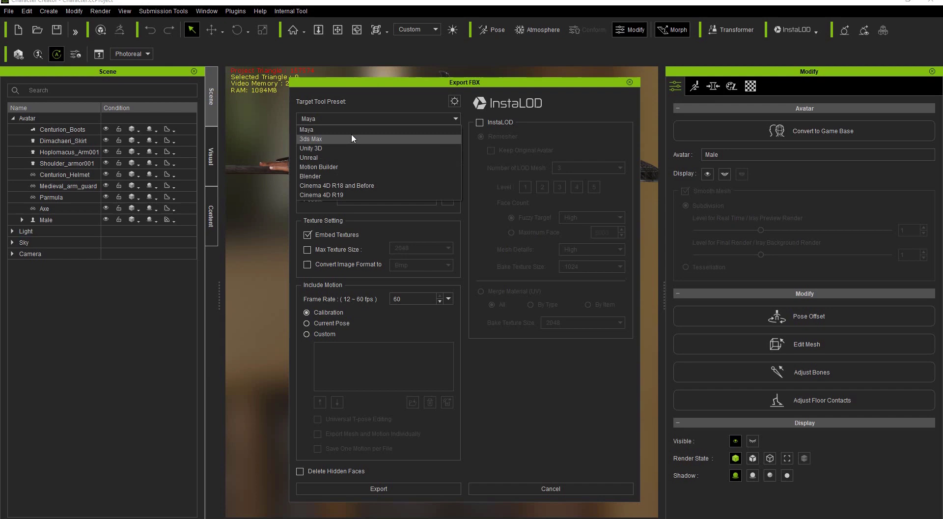
{"action": "left_click", "coordinate": [333, 148]}
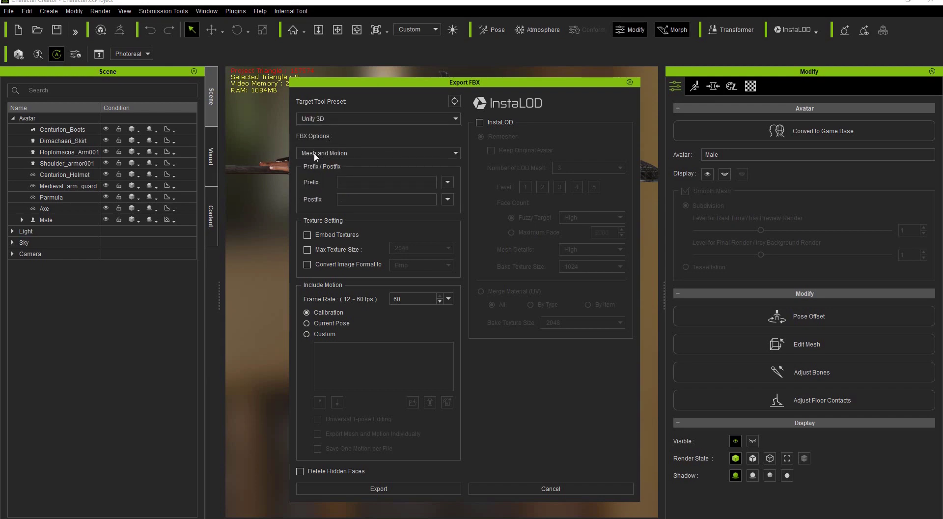
{"action": "left_click", "coordinate": [378, 154]}
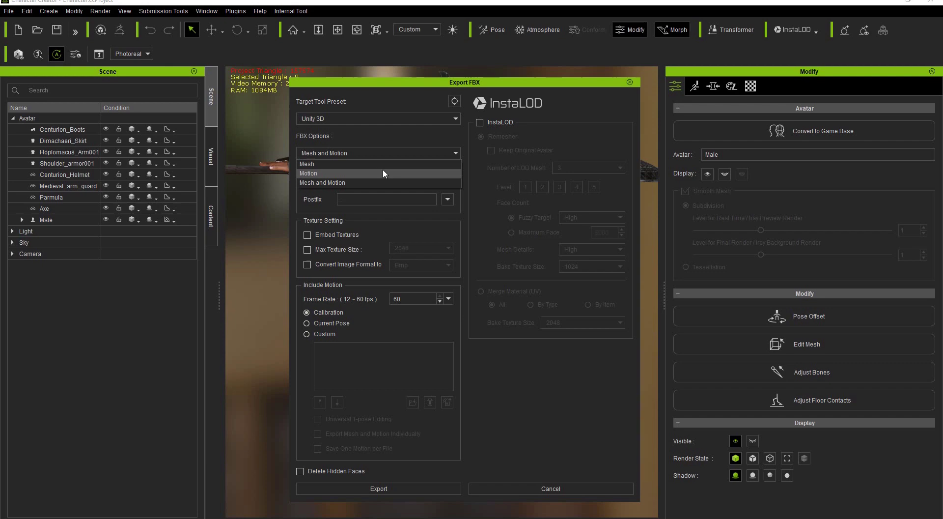
{"action": "left_click", "coordinate": [383, 172]}
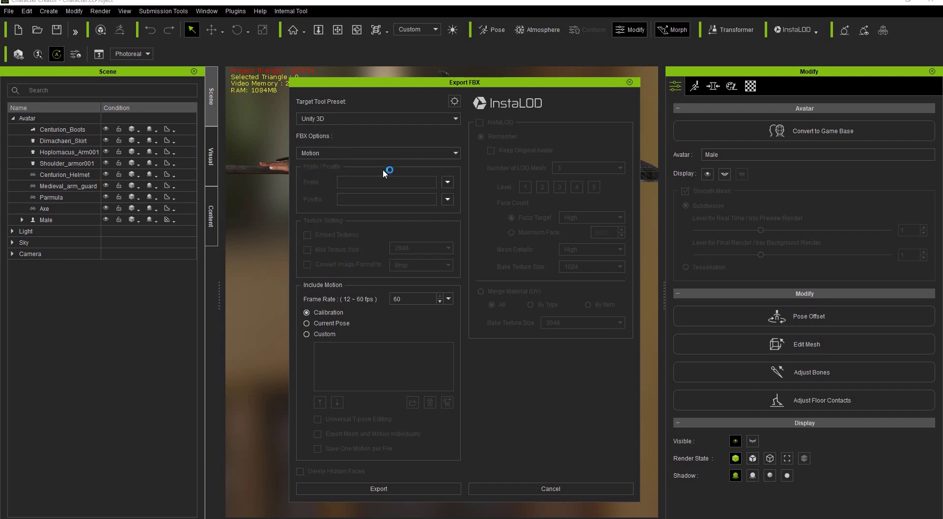
- Switch to custom motions and load the Atk_2xCombo motion file
{"action": "left_click", "coordinate": [320, 334]}
{"action": "left_click", "coordinate": [413, 402]}
{"action": "left_click", "coordinate": [162, 73]}
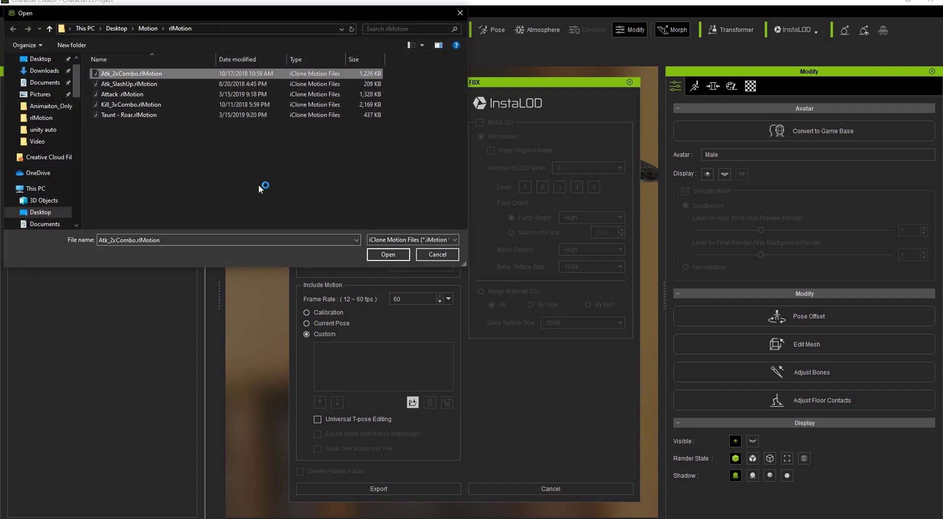
{"action": "left_click", "coordinate": [388, 254]}
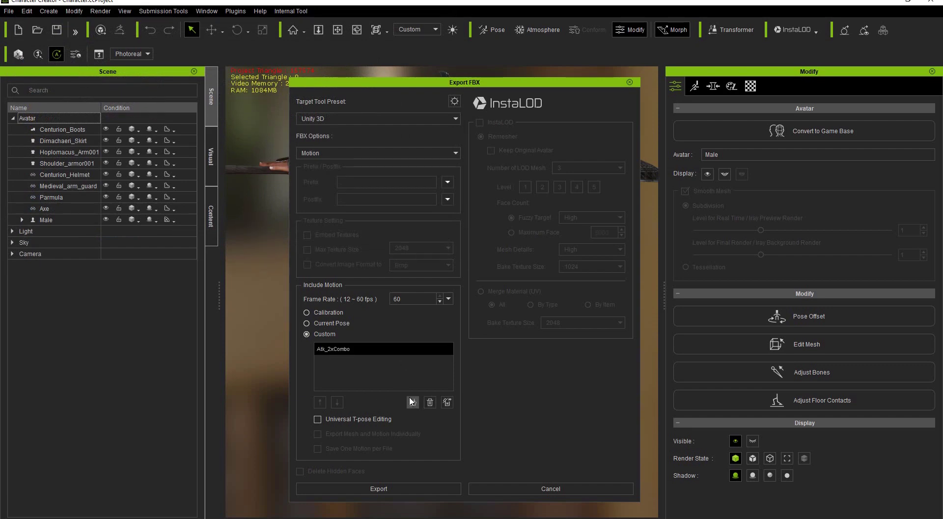
- Load the four motions from Atk_SlashUp through Taunt - Roar into the list
{"action": "left_click", "coordinate": [413, 403]}
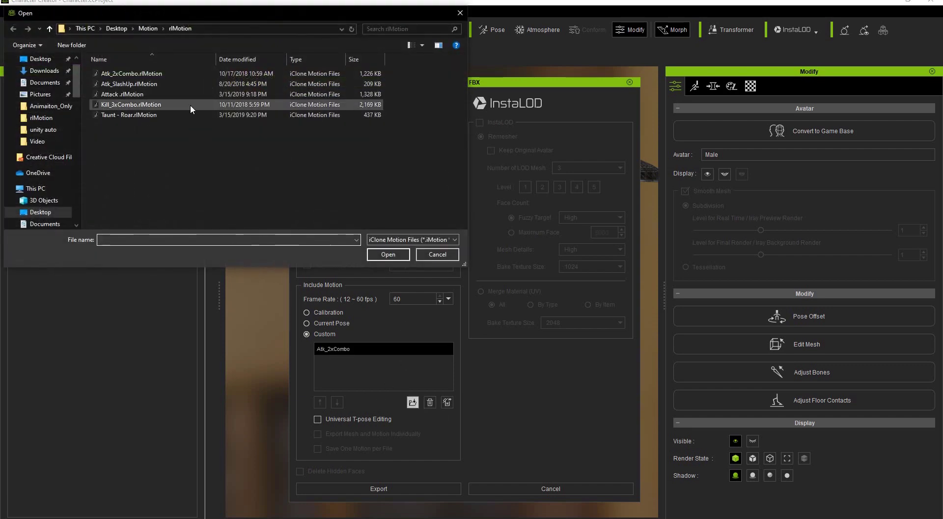
{"action": "left_click", "coordinate": [178, 83]}
{"action": "left_click", "coordinate": [167, 114], "text": "shift"}
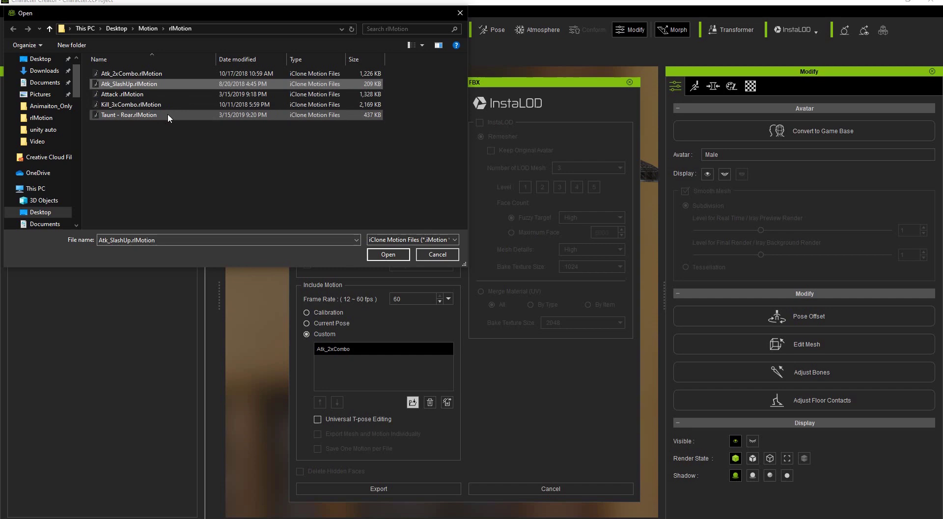
{"action": "left_click", "coordinate": [399, 254]}
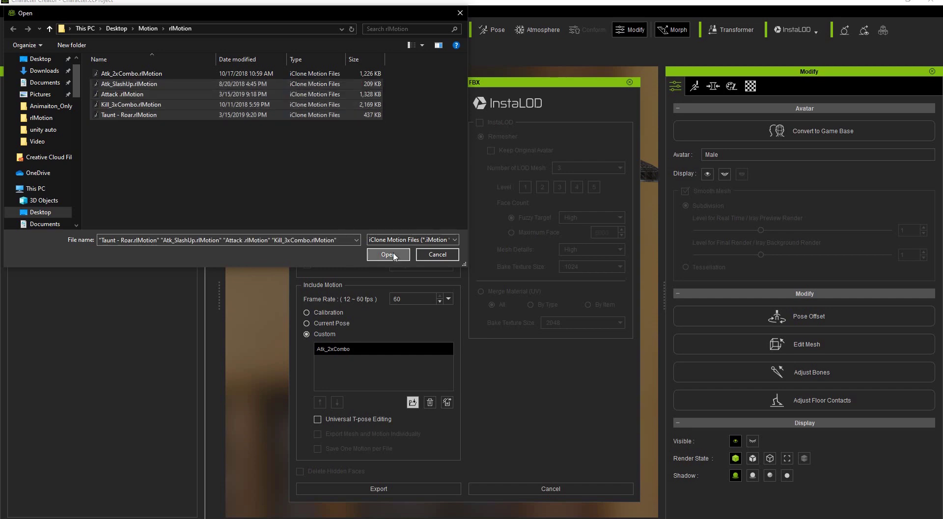
{"action": "scroll", "coordinate": [426, 361], "scroll_direction": "down", "scroll_amount": 2}
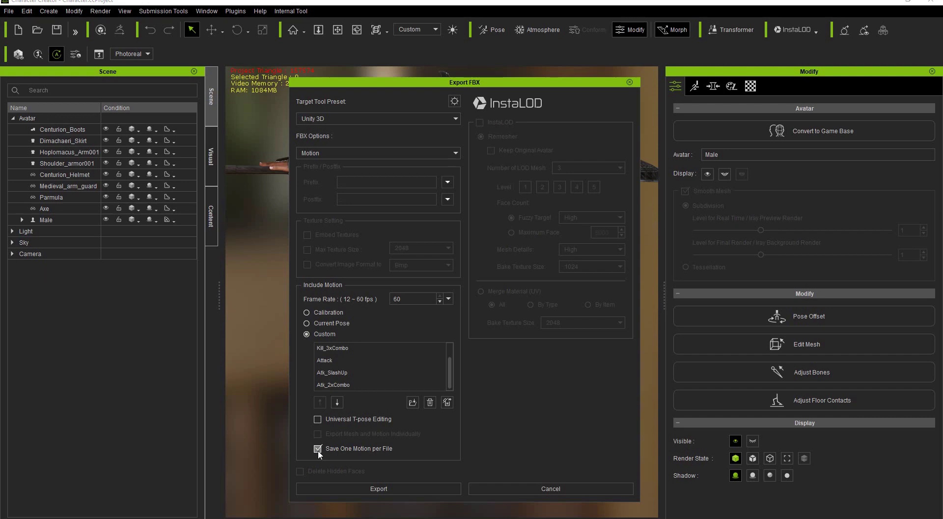
- Export the motions as 'animation' into the Motion\CC3_1 folder, accepting the re-import warning
{"action": "left_click", "coordinate": [339, 488]}
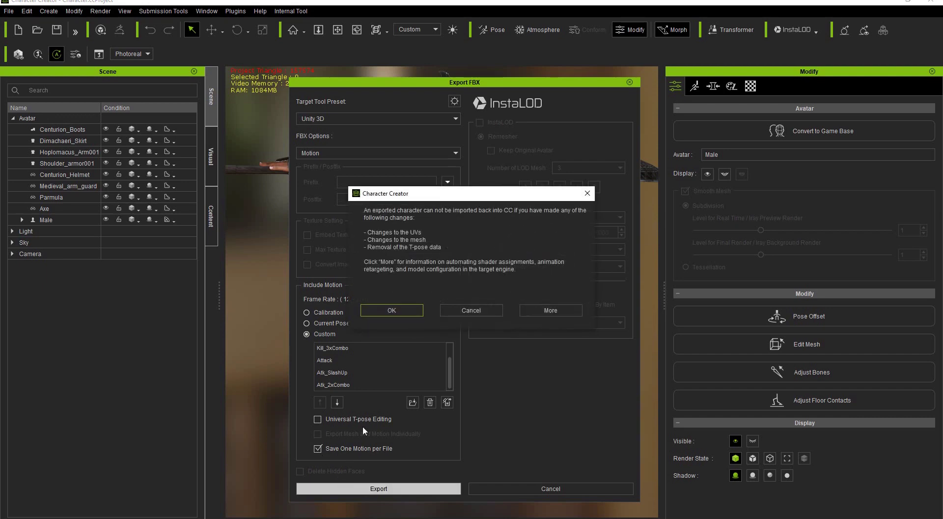
{"action": "left_click", "coordinate": [391, 315]}
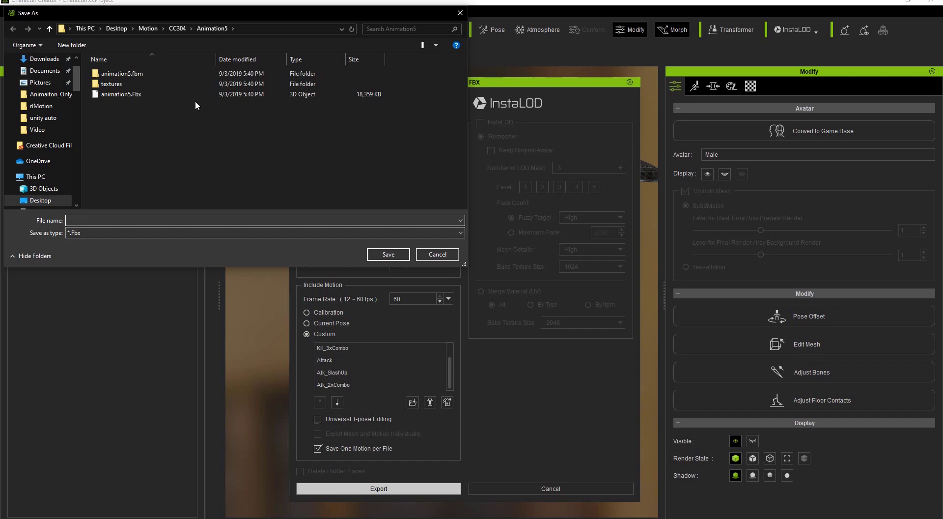
{"action": "left_click", "coordinate": [148, 28]}
{"action": "double_click", "coordinate": [120, 71]}
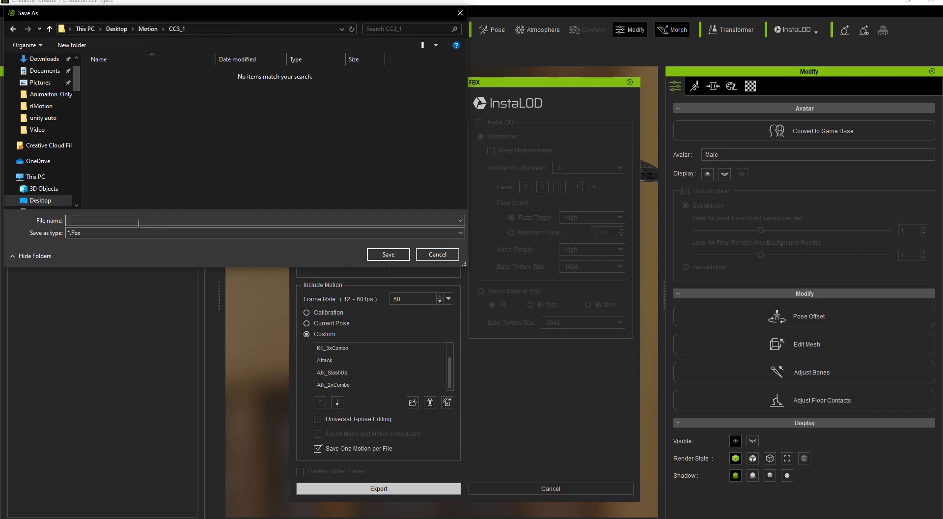
{"action": "type", "text": "animation"}
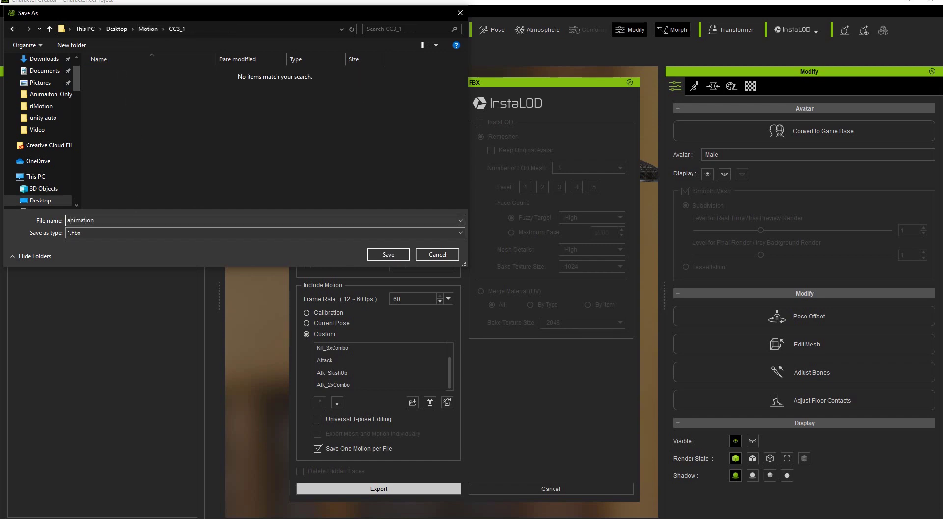
{"action": "left_click", "coordinate": [389, 254]}
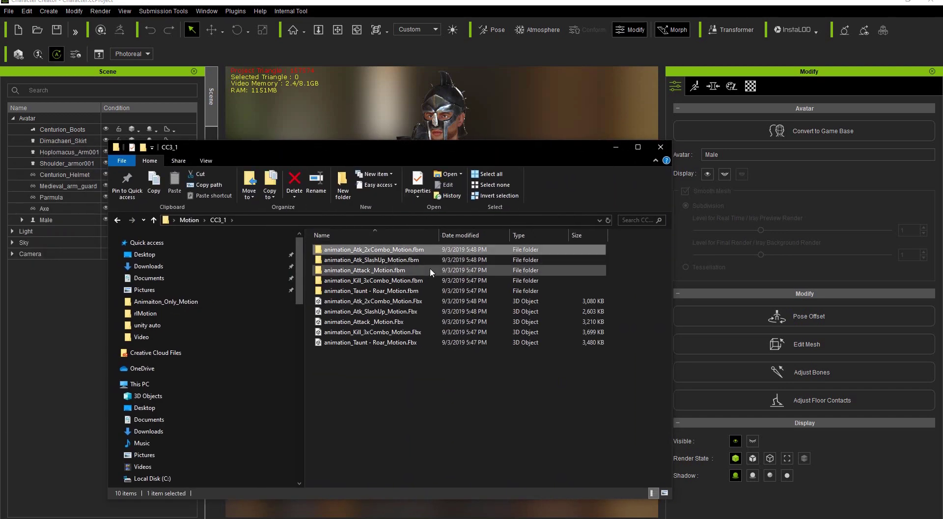
- Delete the five .fbm folders from the CC3_1 folder
{"action": "double_click", "coordinate": [422, 249]}
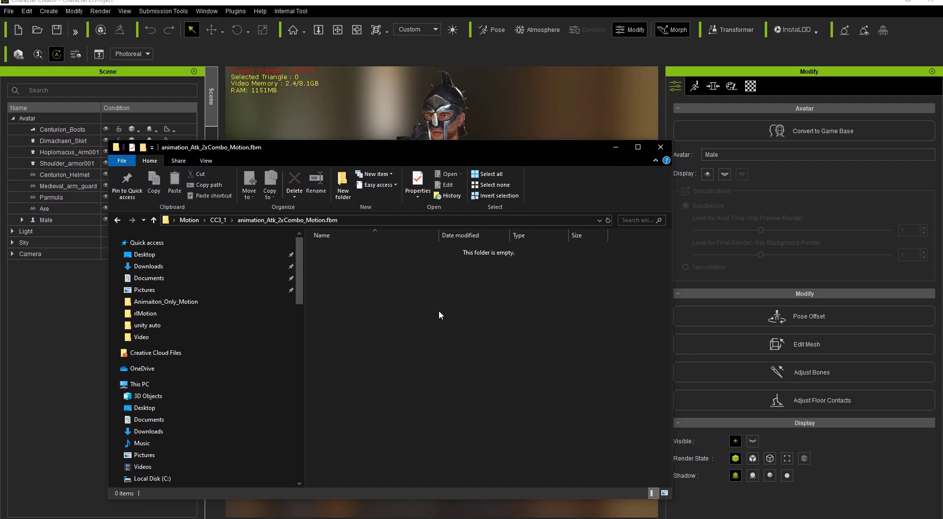
{"action": "left_click", "coordinate": [218, 220]}
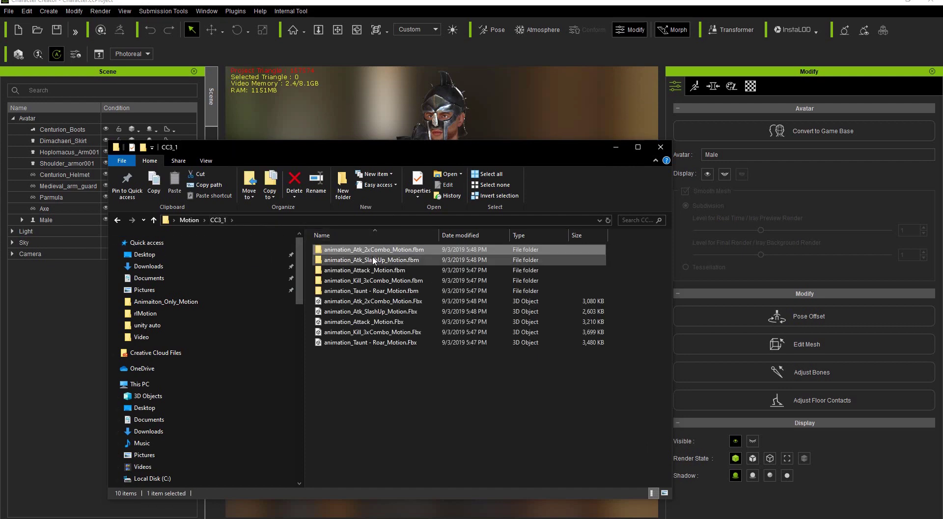
{"action": "left_click", "coordinate": [385, 290], "text": "shift"}
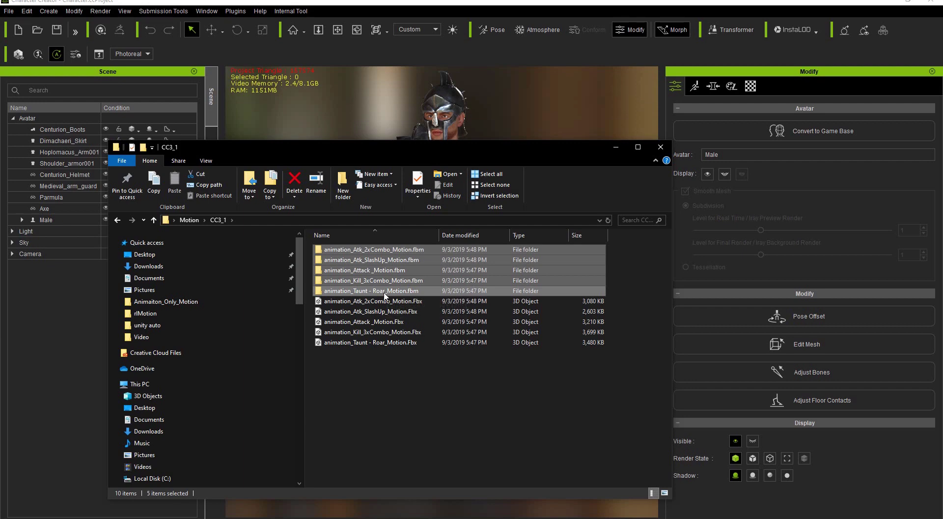
{"action": "key", "text": "Delete"}
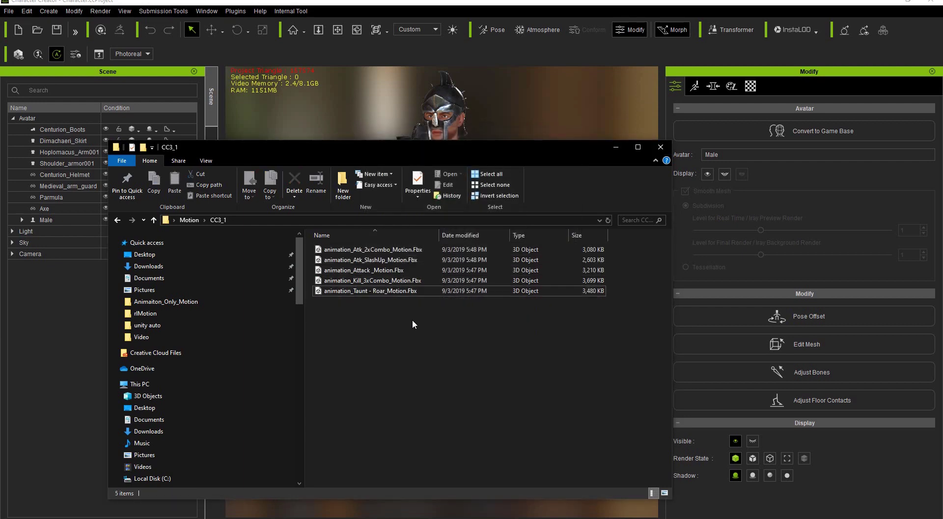
- Check the combined size of the five motion .Fbx files (15.6 MB) in Properties
{"action": "left_click_drag", "start_coordinate": [411, 319], "coordinate": [394, 243]}
{"action": "right_click", "coordinate": [419, 282]}
{"action": "left_click", "coordinate": [469, 470]}
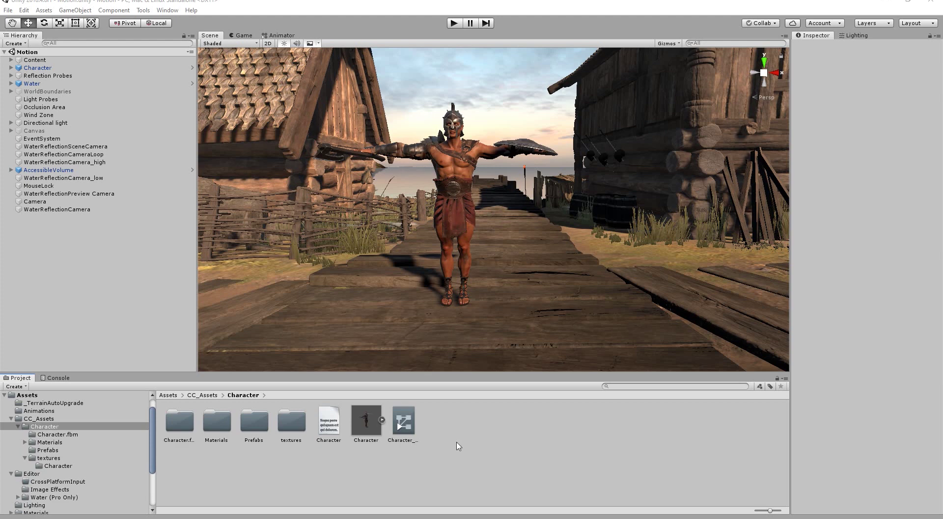
{"action": "left_click", "coordinate": [403, 421]}
{"action": "double_click", "coordinate": [403, 422]}
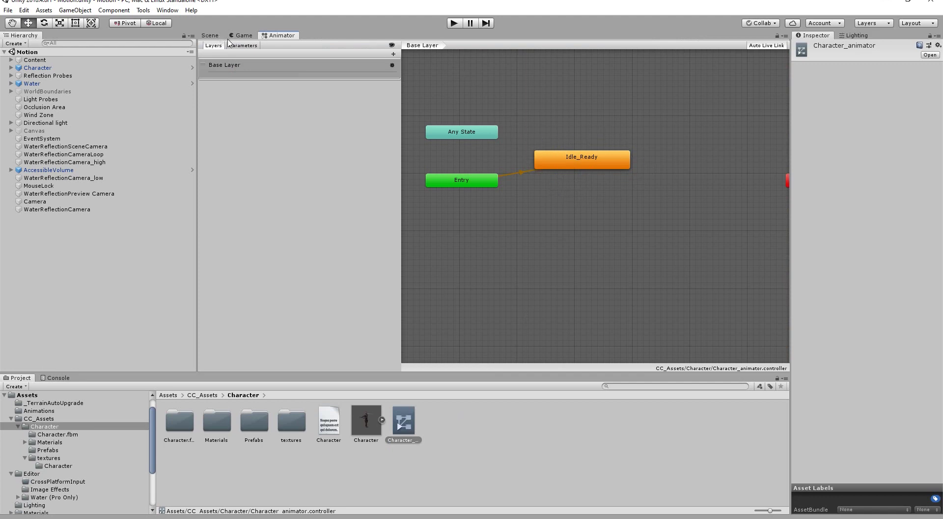
{"action": "left_click", "coordinate": [212, 36]}
{"action": "left_click", "coordinate": [457, 24]}
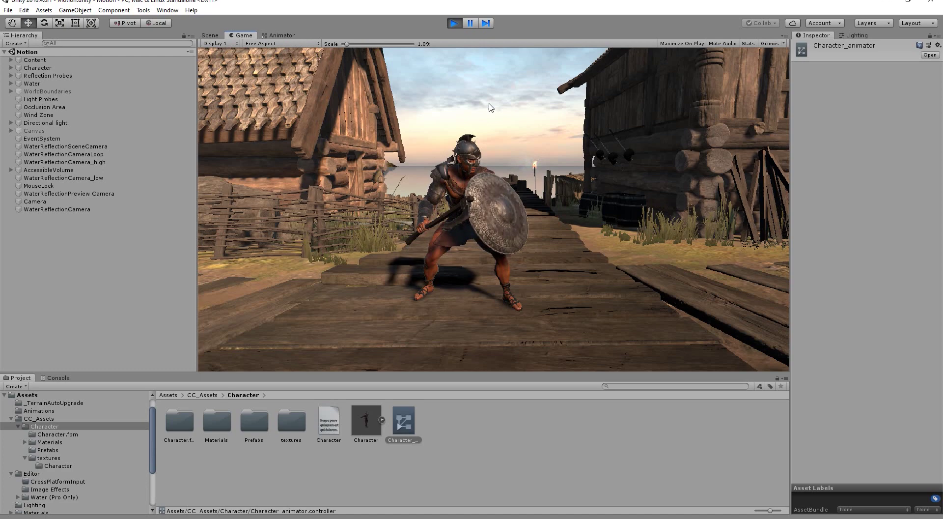
- Stop the game and import the SlashUp and Taunt - Roar .Fbx files into the Character folder
{"action": "left_click", "coordinate": [453, 24]}
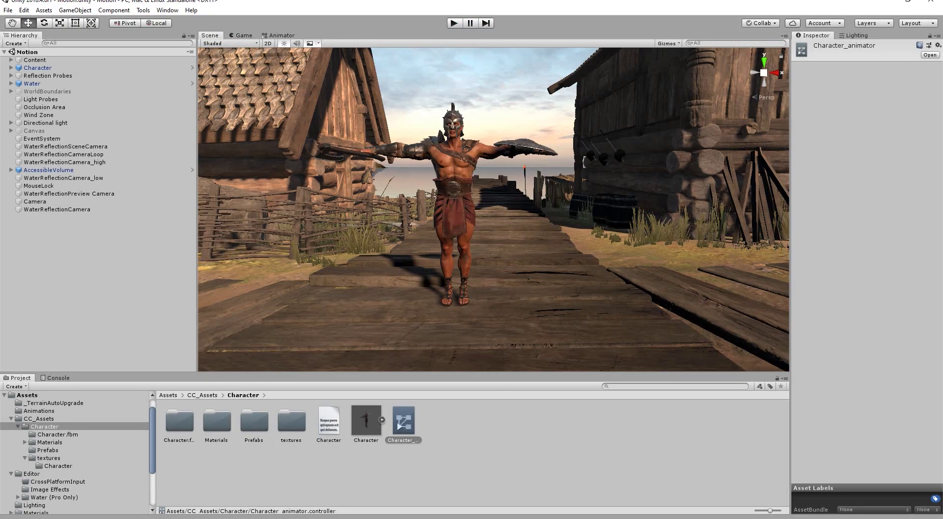
{"action": "key", "text": "alt+Tab"}
{"action": "left_click_drag", "start_coordinate": [411, 137], "coordinate": [493, 60]}
{"action": "left_click", "coordinate": [524, 172]}
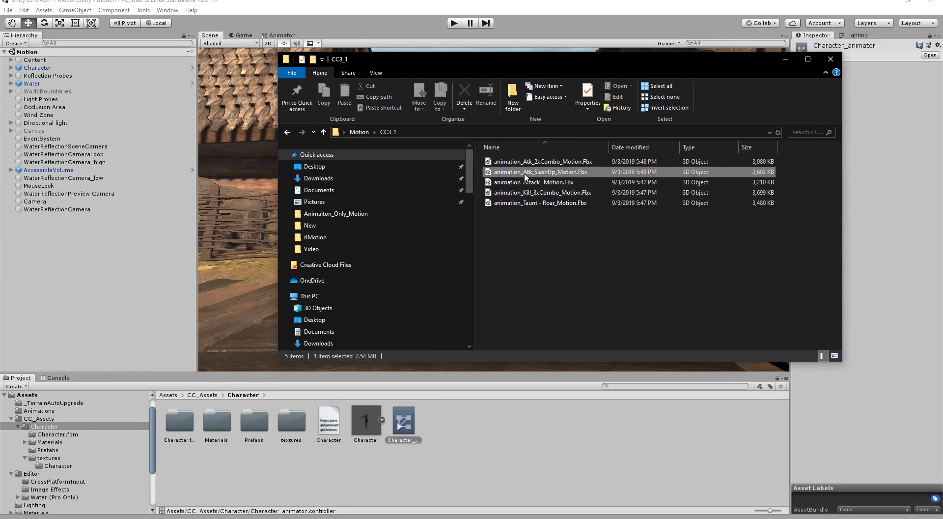
{"action": "left_click", "coordinate": [554, 205], "text": "ctrl"}
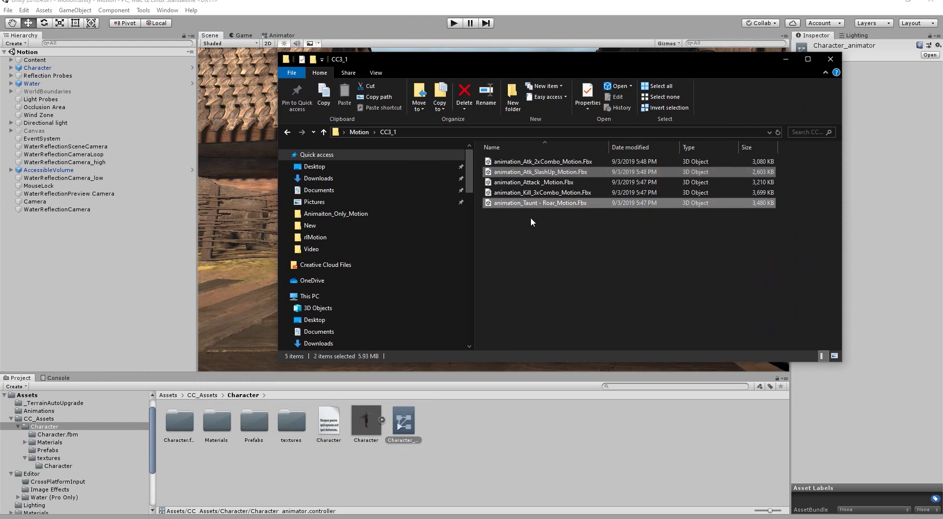
{"action": "left_click_drag", "start_coordinate": [529, 208], "coordinate": [499, 421]}
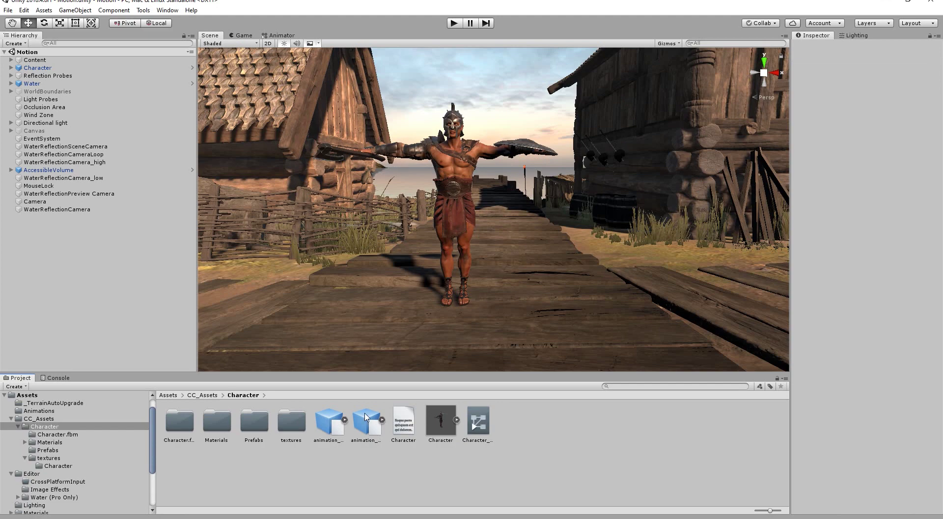
- Inspect the Atk_SlashUp and Taunt - Roar animation clips and the Taunt - Roar rig settings
{"action": "left_click", "coordinate": [344, 420]}
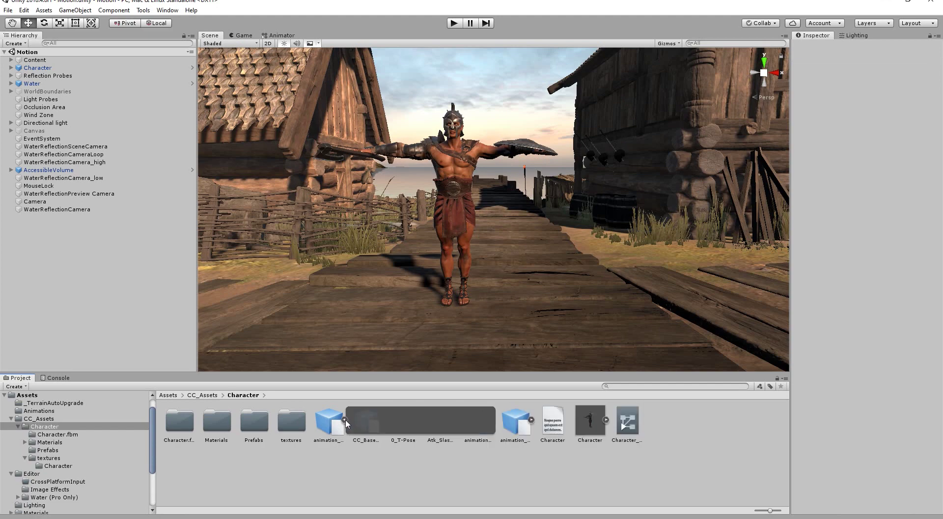
{"action": "left_click", "coordinate": [531, 420]}
{"action": "left_click", "coordinate": [452, 420]}
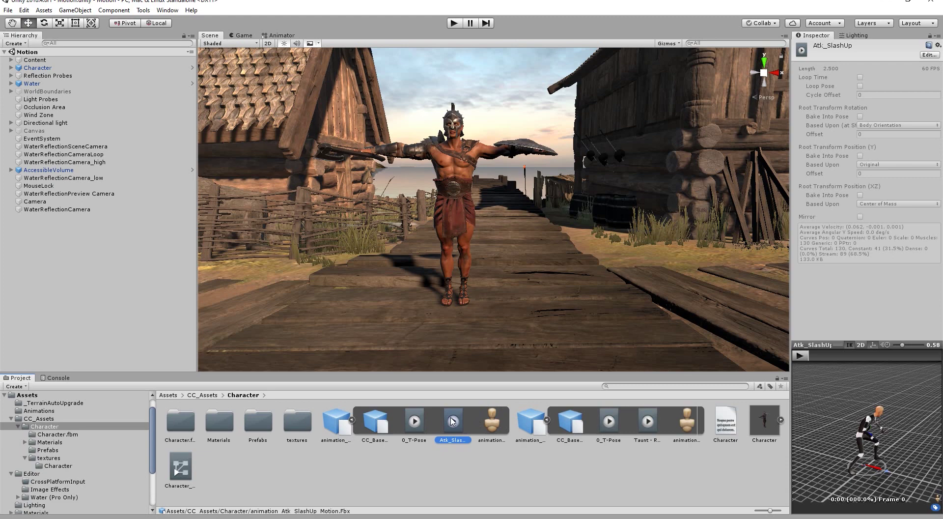
{"action": "left_click", "coordinate": [646, 429]}
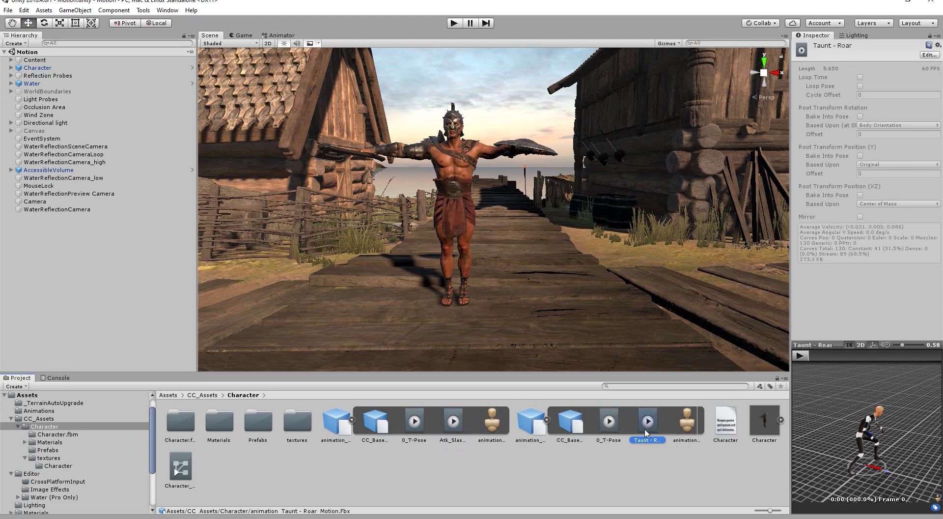
{"action": "left_click", "coordinate": [540, 430]}
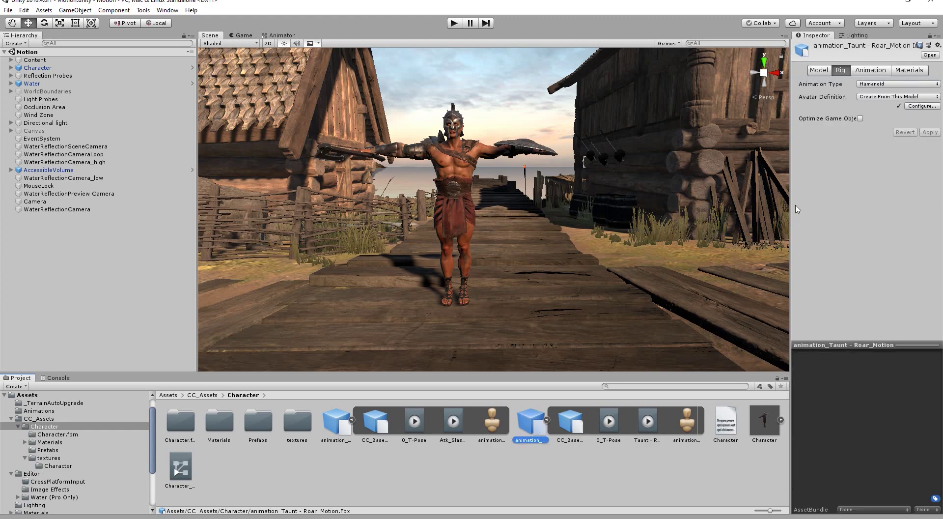
- Add Taunt - Roar and Atk_SlashUp states to the Character_animator graph
{"action": "left_click", "coordinate": [458, 166]}
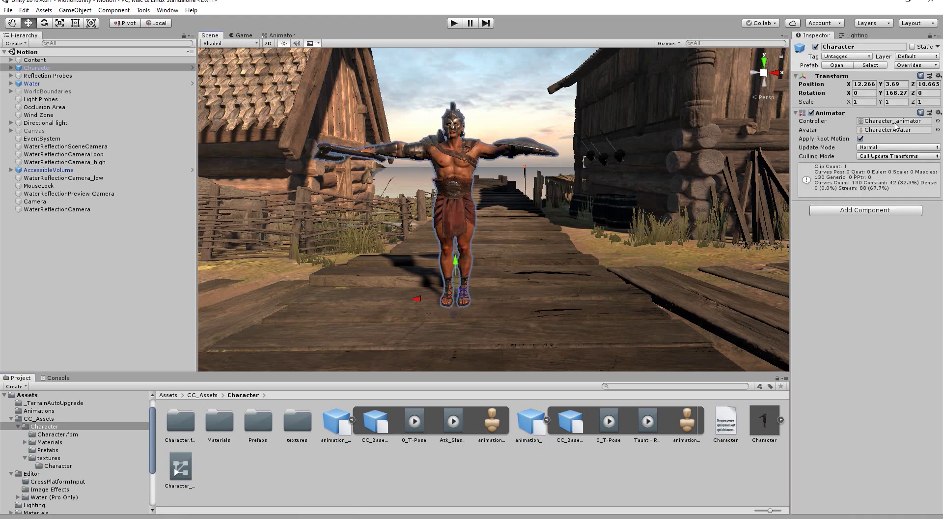
{"action": "double_click", "coordinate": [912, 124]}
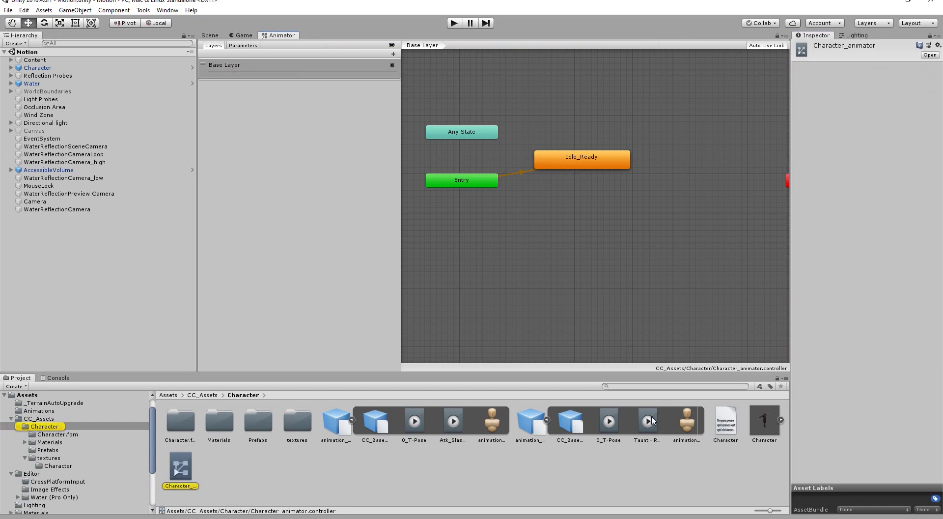
{"action": "left_click_drag", "start_coordinate": [651, 421], "coordinate": [693, 310]}
{"action": "left_click_drag", "start_coordinate": [464, 423], "coordinate": [575, 273]}
- Link Idle_Ready to Atk_SlashUp to Taunt - Roar with transitions
{"action": "right_click", "coordinate": [590, 166]}
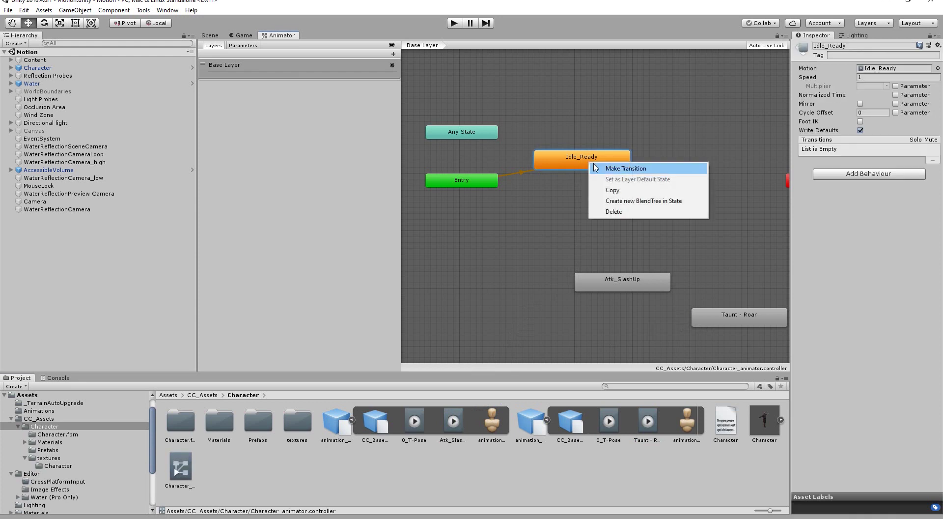
{"action": "left_click", "coordinate": [601, 167]}
{"action": "left_click", "coordinate": [615, 286]}
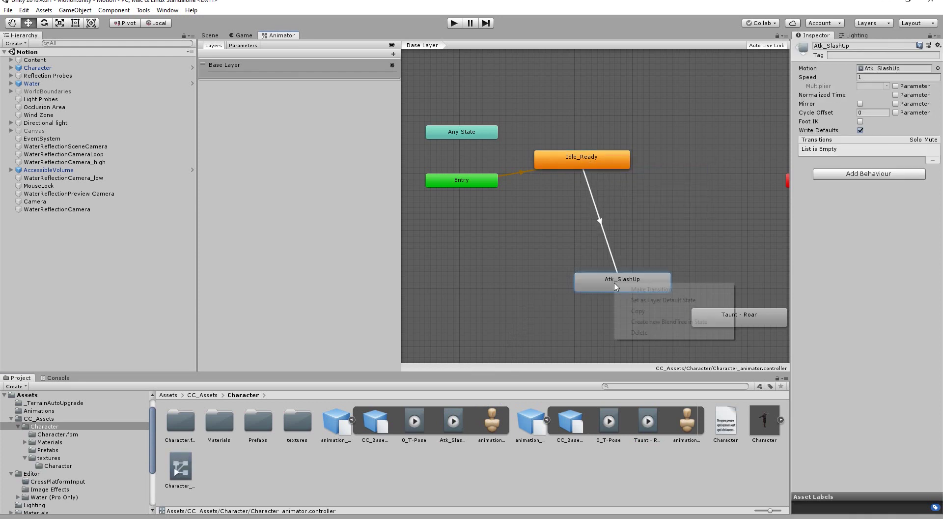
{"action": "left_click", "coordinate": [639, 289]}
{"action": "left_click", "coordinate": [762, 317]}
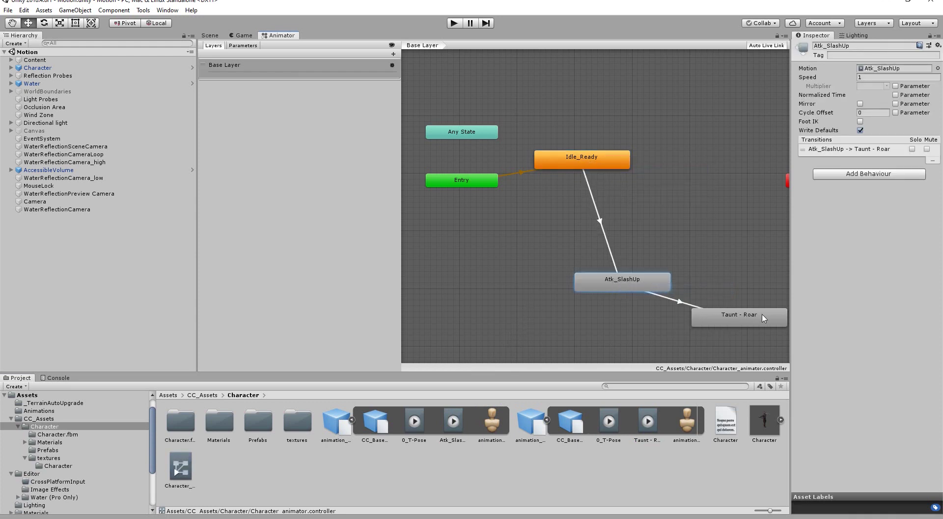
{"action": "left_click", "coordinate": [210, 35]}
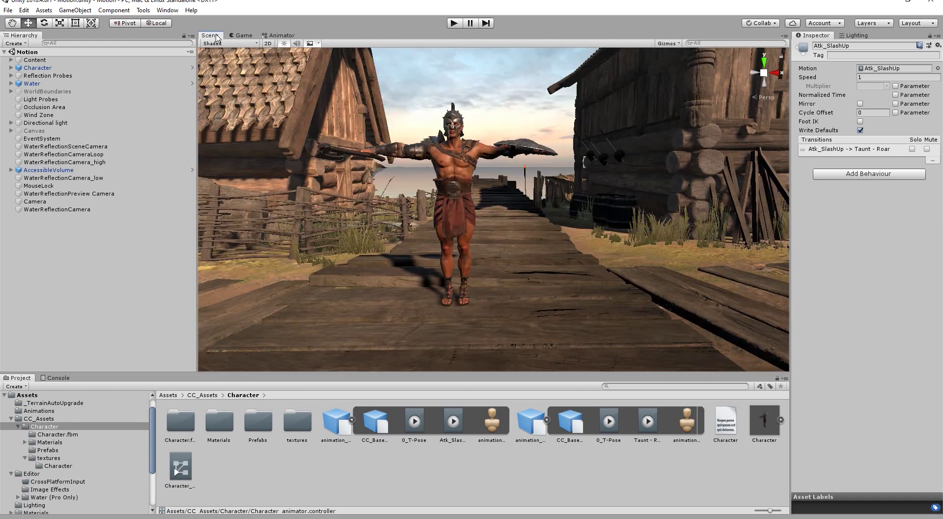
- Enter Play mode to test the Idle_Ready, Atk_SlashUp, Taunt - Roar chain
{"action": "left_click", "coordinate": [455, 23]}
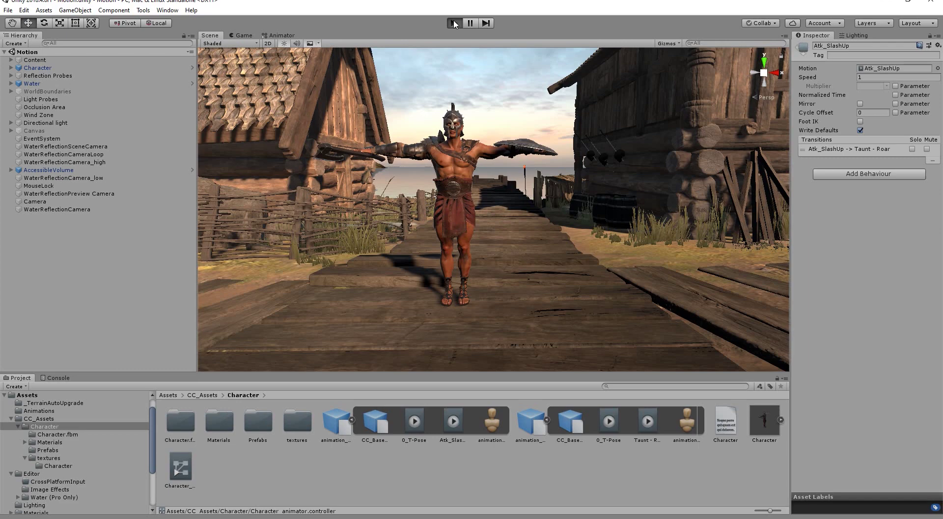